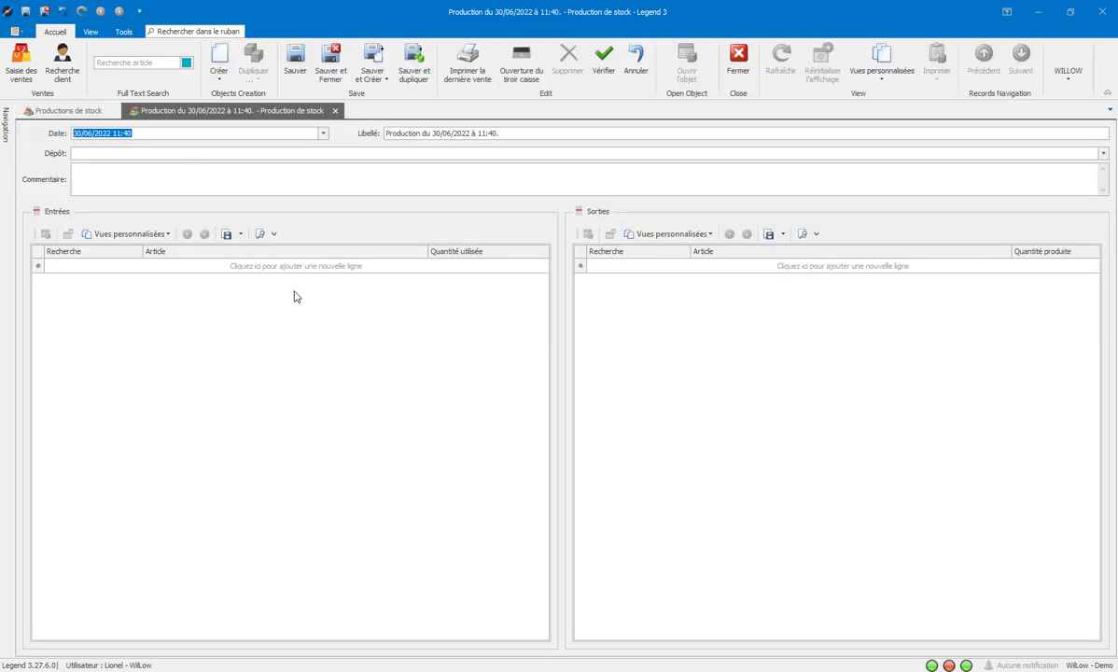
Set the depot to Les douceurs de Titia and add the raw material Lait to Entrées with a used quantity of 2.
left_click(103, 156)
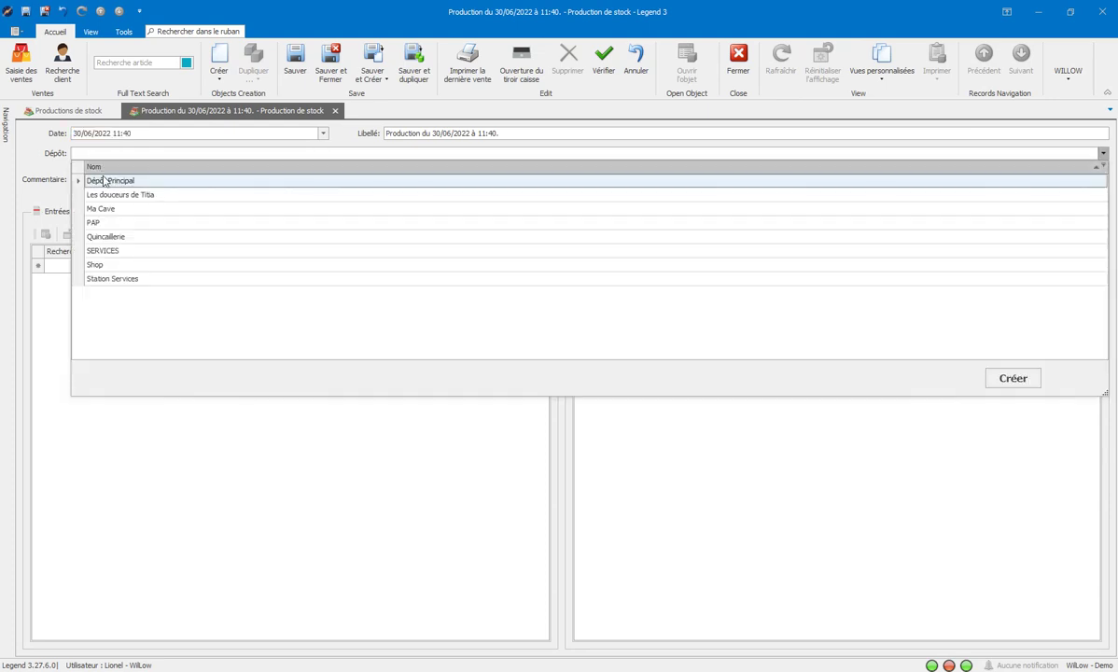
left_click(108, 193)
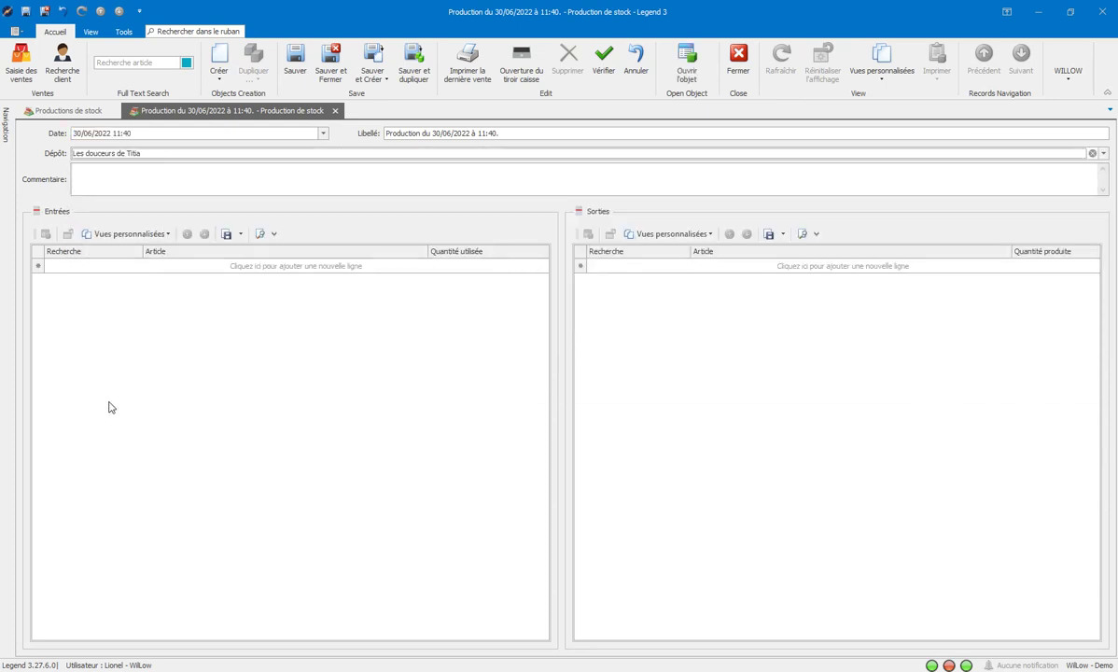
left_click(78, 270)
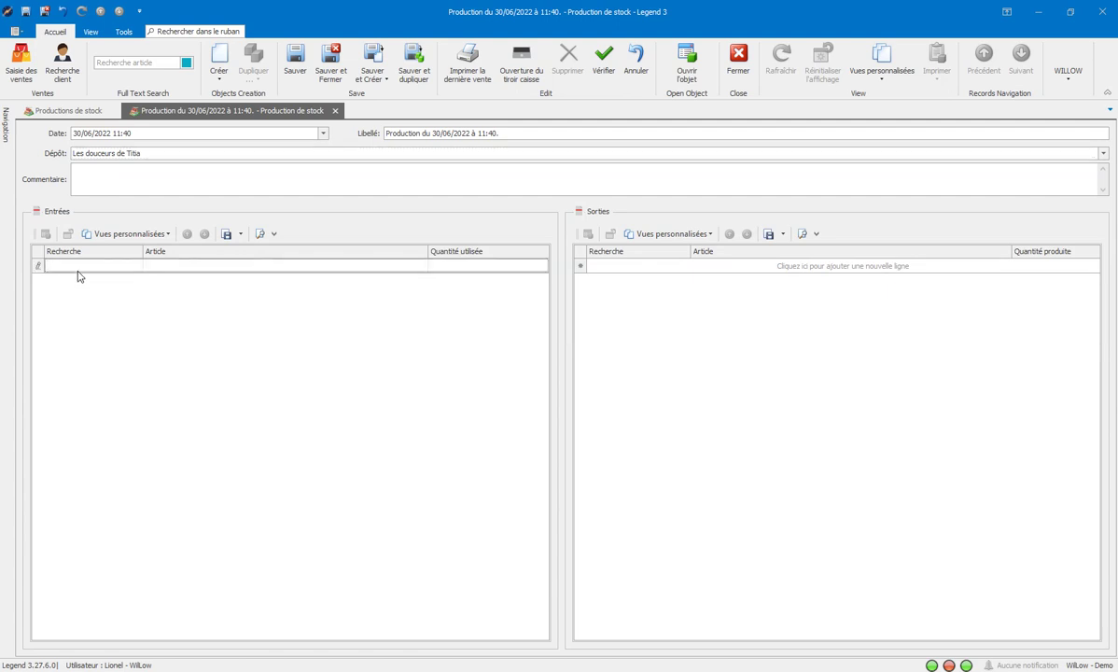
type("lait")
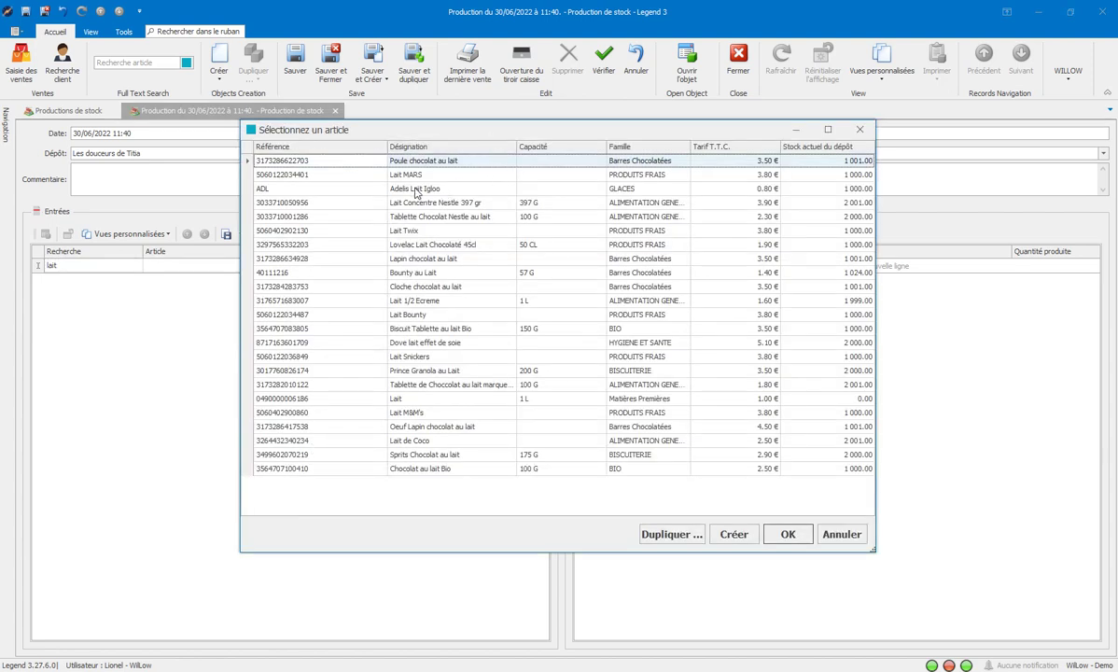
left_click(418, 402)
double_click(418, 400)
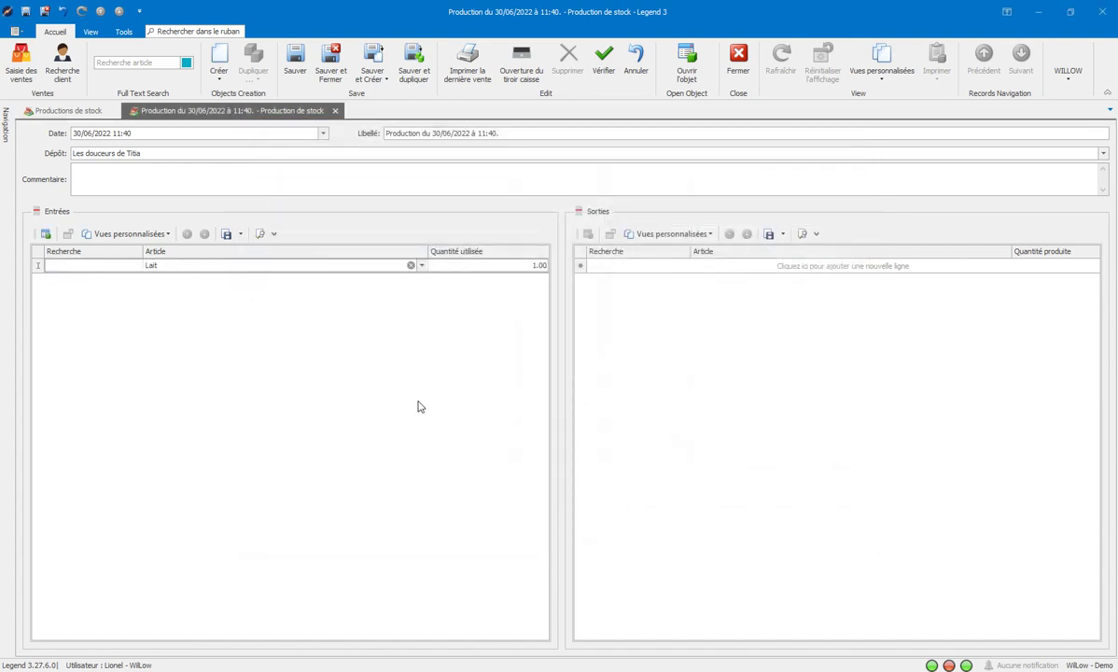
left_click(497, 269)
type("2")
key("Return")
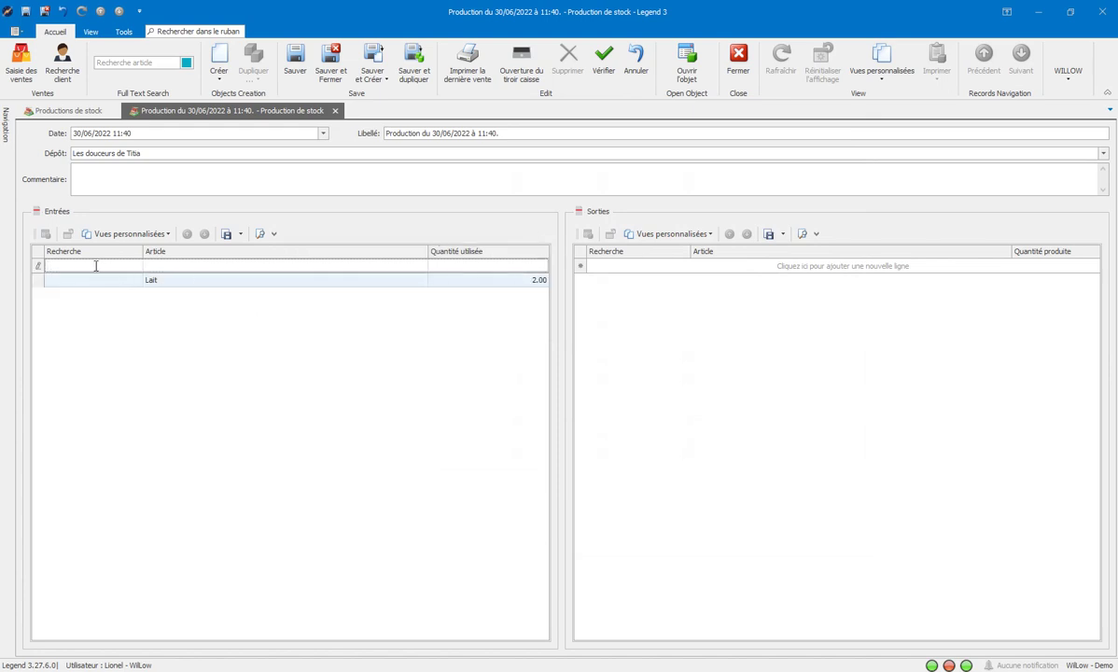
Search for "sucre" and add Sucre Roux 2Kg to Entrées with a used quantity of 3.
type("sucre")
key("Return")
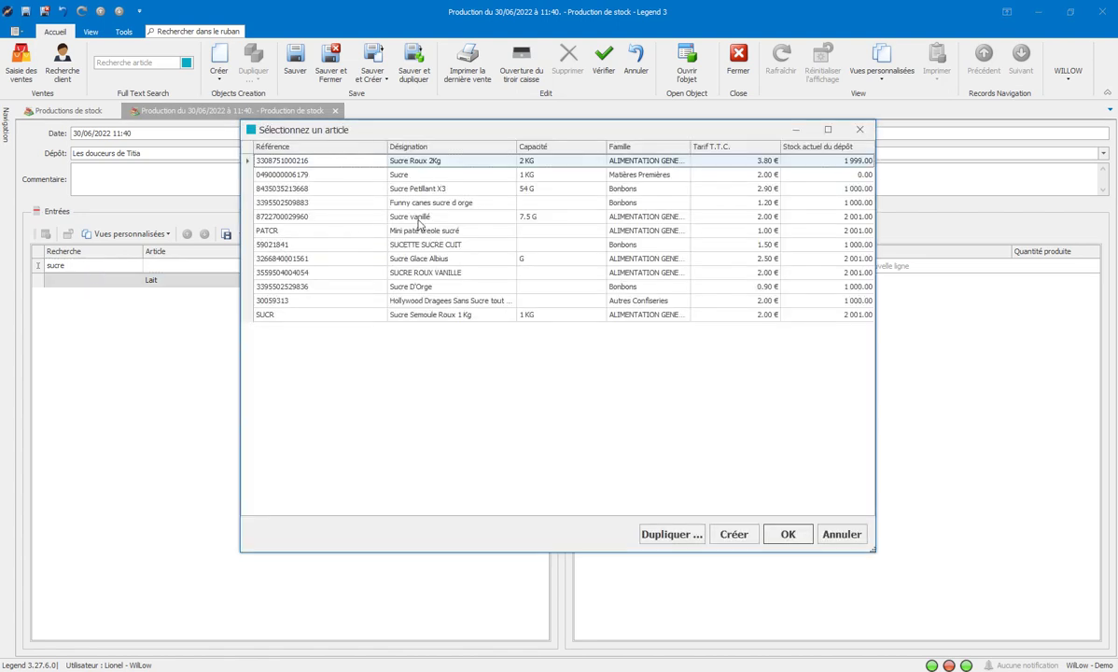
left_click(428, 176)
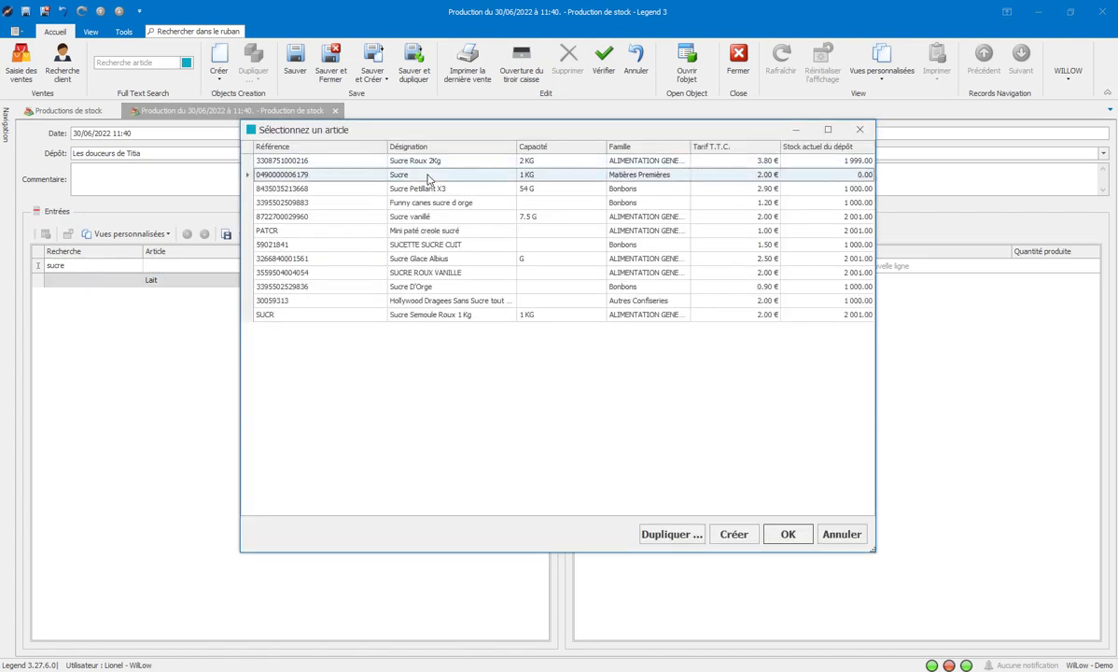
left_click(433, 162)
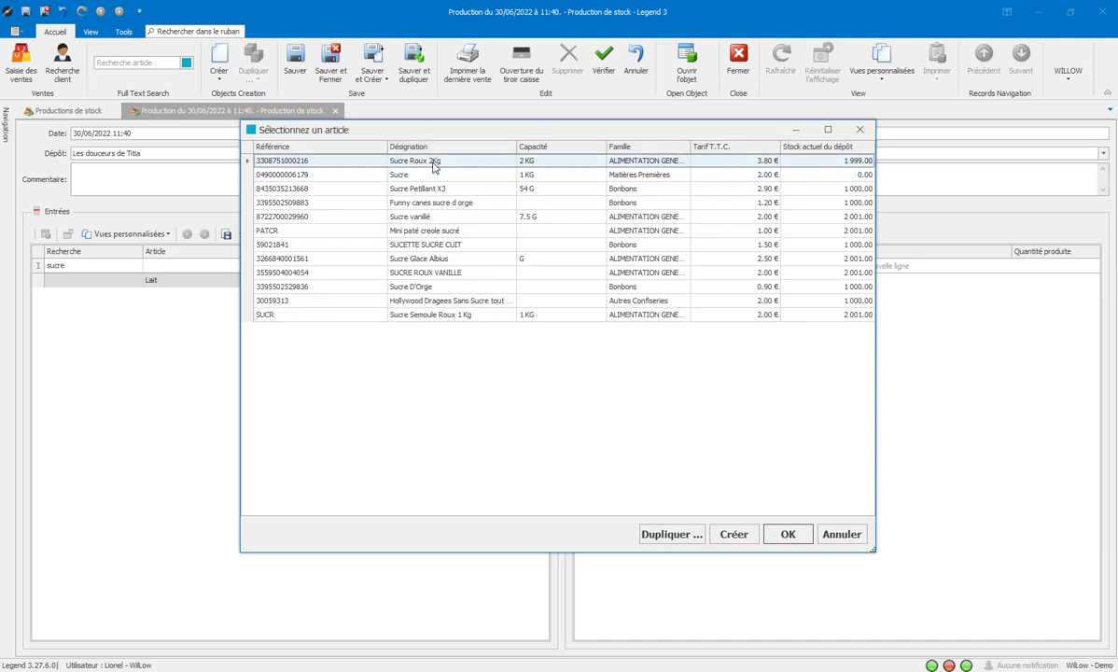
double_click(433, 163)
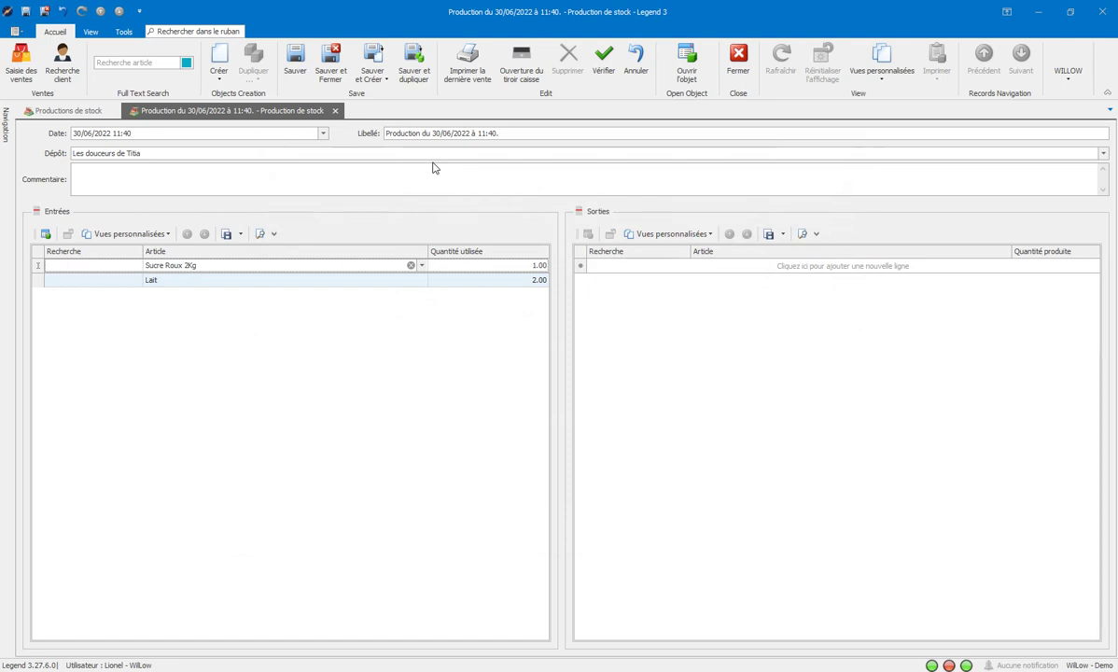
key("Tab")
type("3")
key("Return")
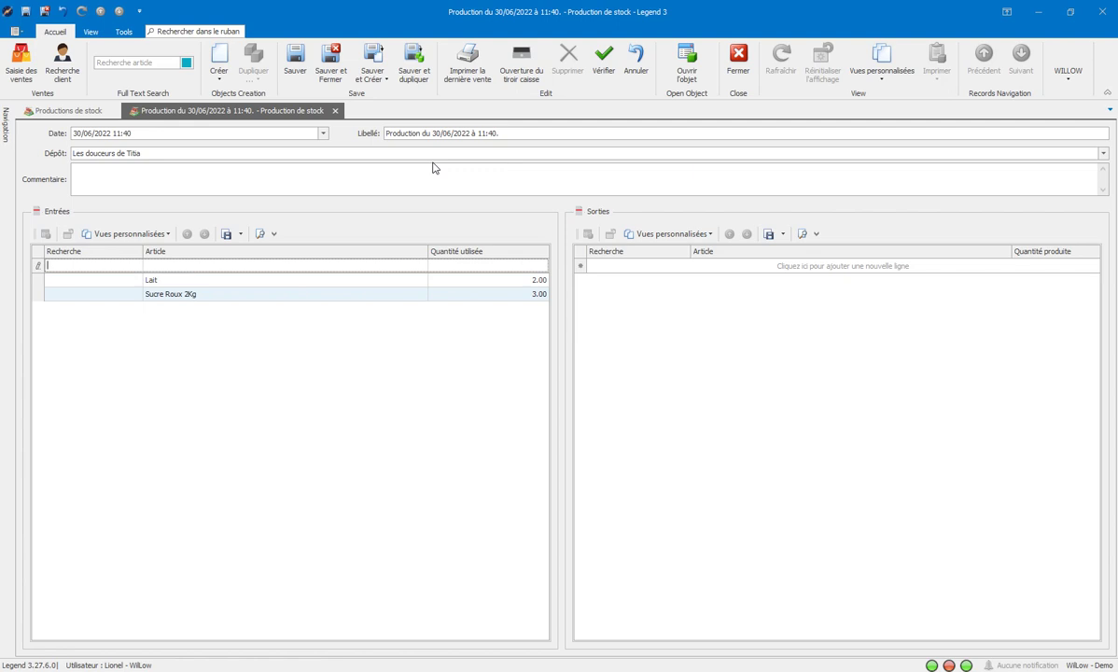
Search for "banane" and add the raw material Banane to Entrées with a used quantity of 1.
type("banane")
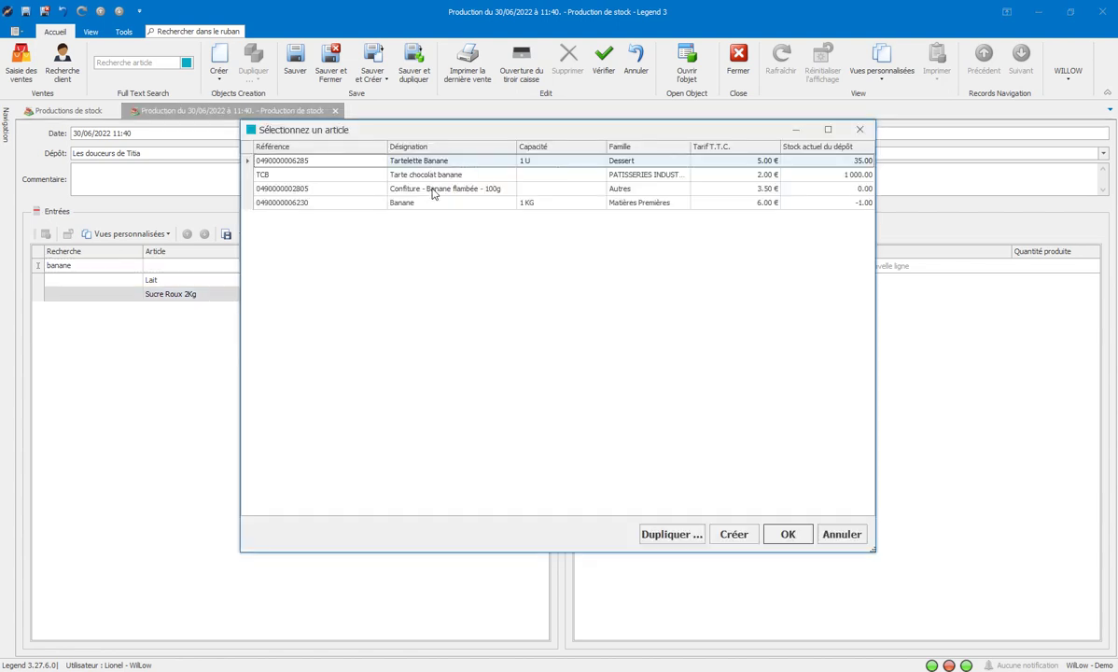
left_click(434, 202)
double_click(434, 203)
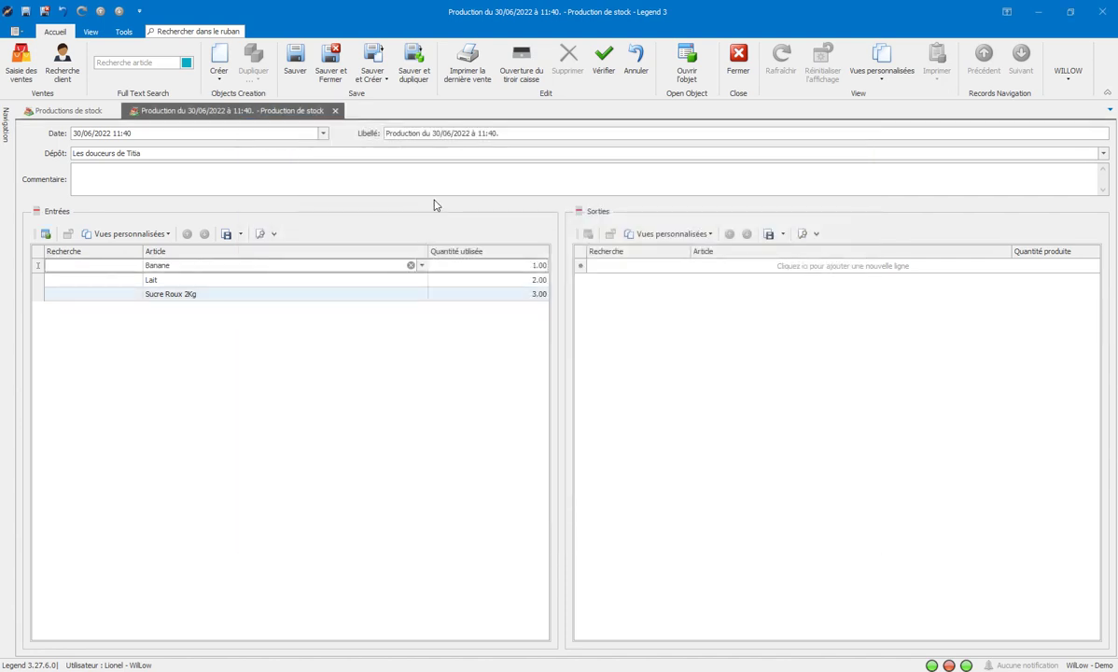
key("Tab")
key("Tab")
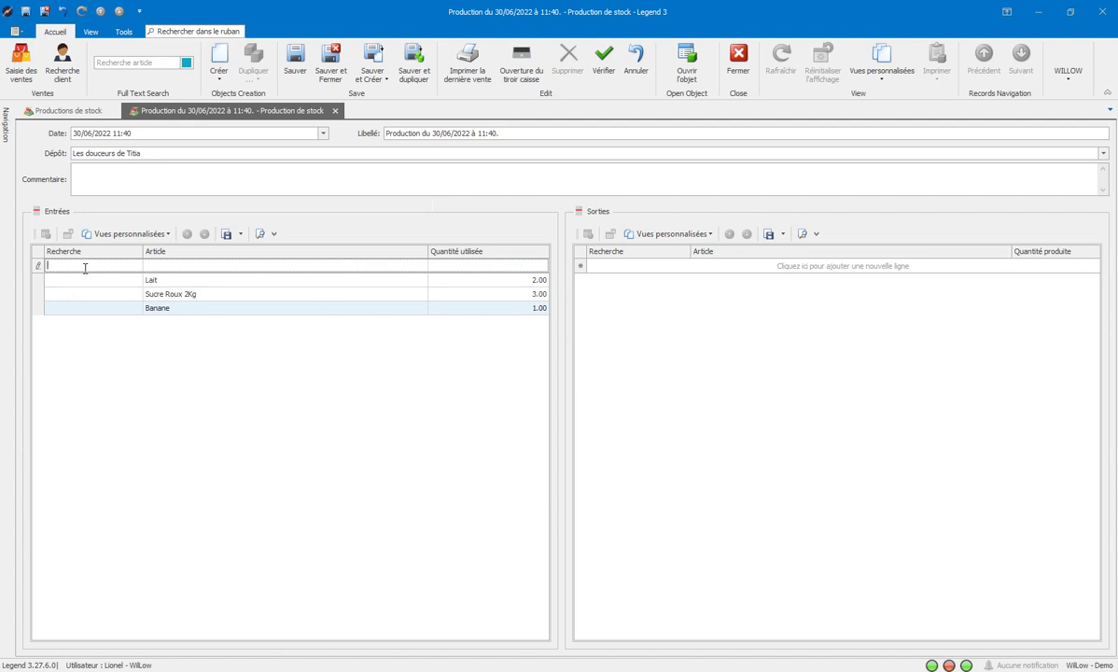
Search for "fécule" and add Fécule de maïs to Entrées with a used quantity of 1.
type("fécule")
key("Return")
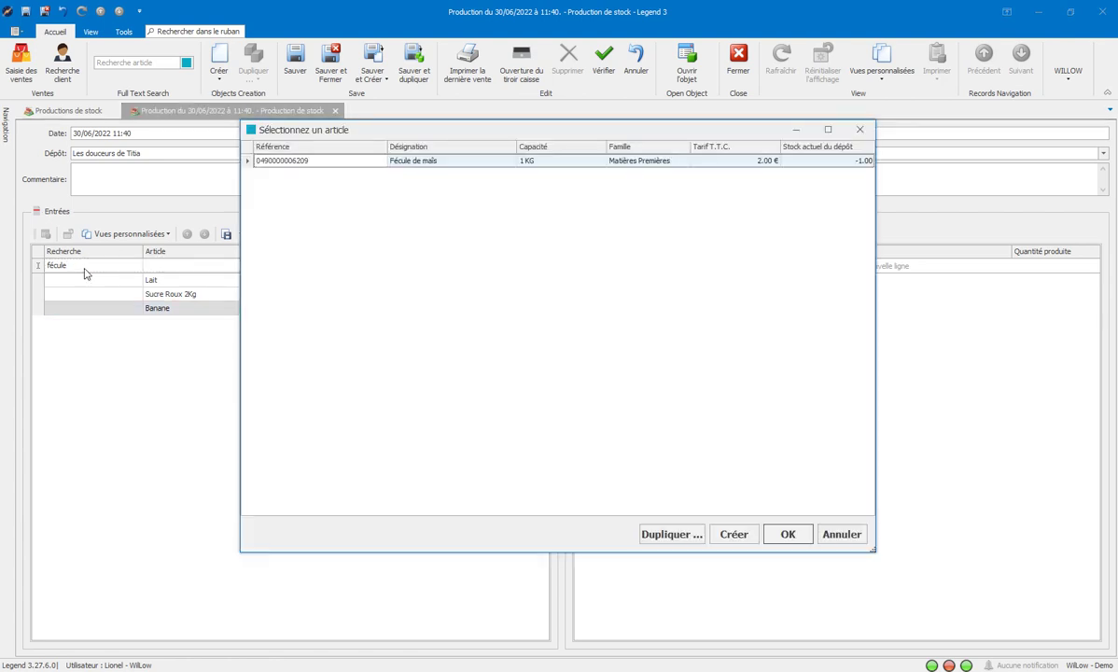
key("Return")
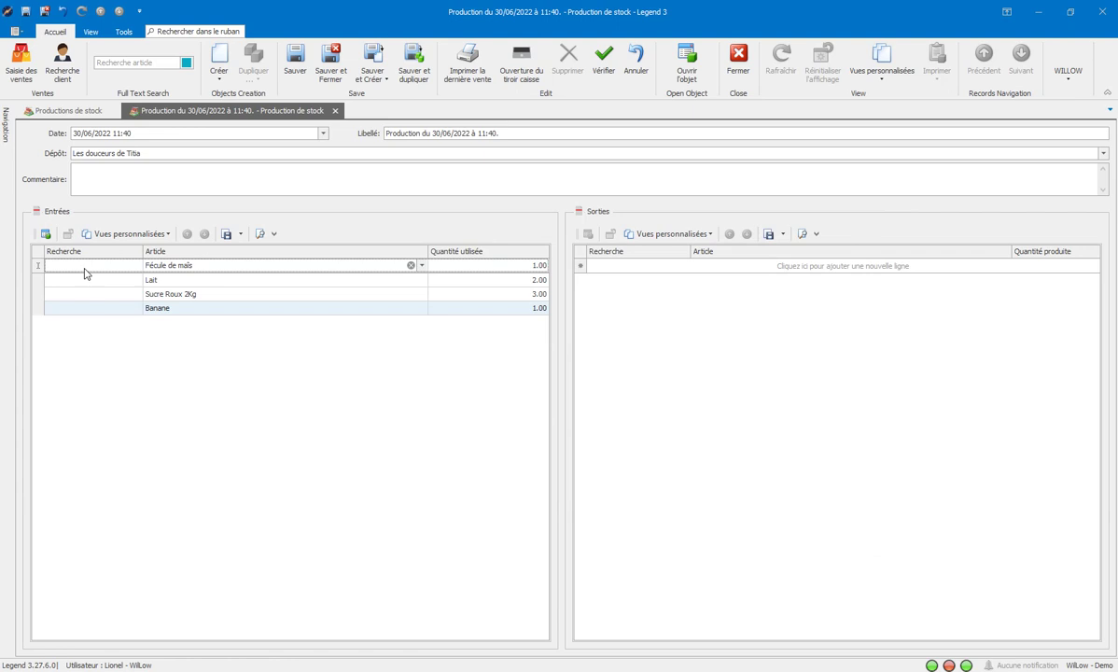
key("Tab")
key("Return")
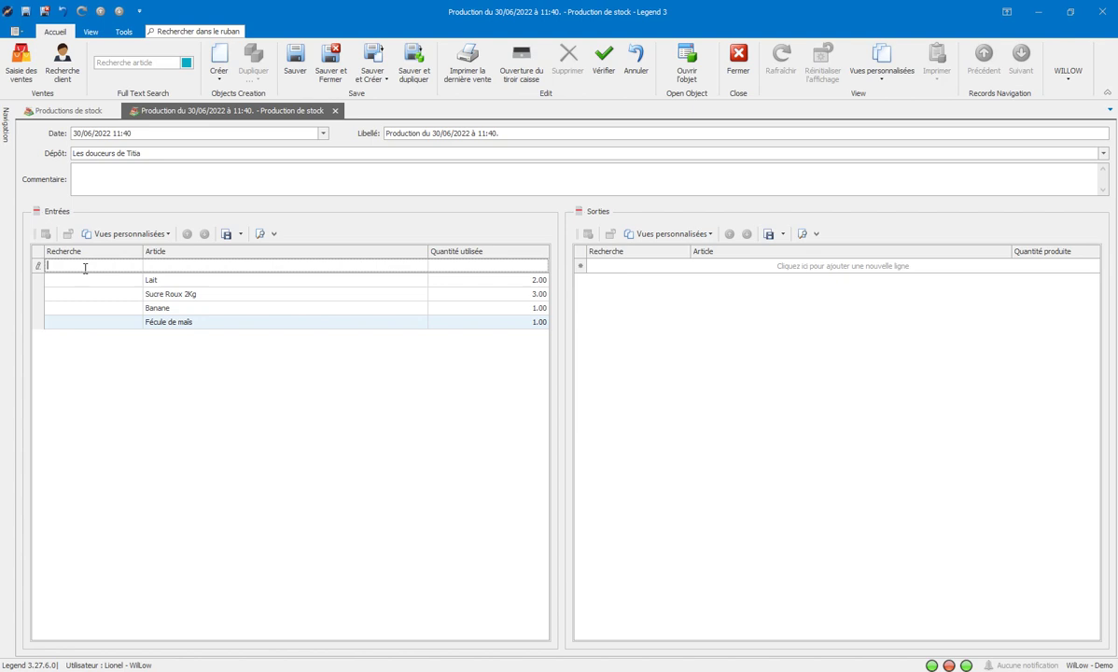
Search for "frambois" and add the raw material Framboise to Entrées with a used quantity of 1.
type("frambois")
key("Return")
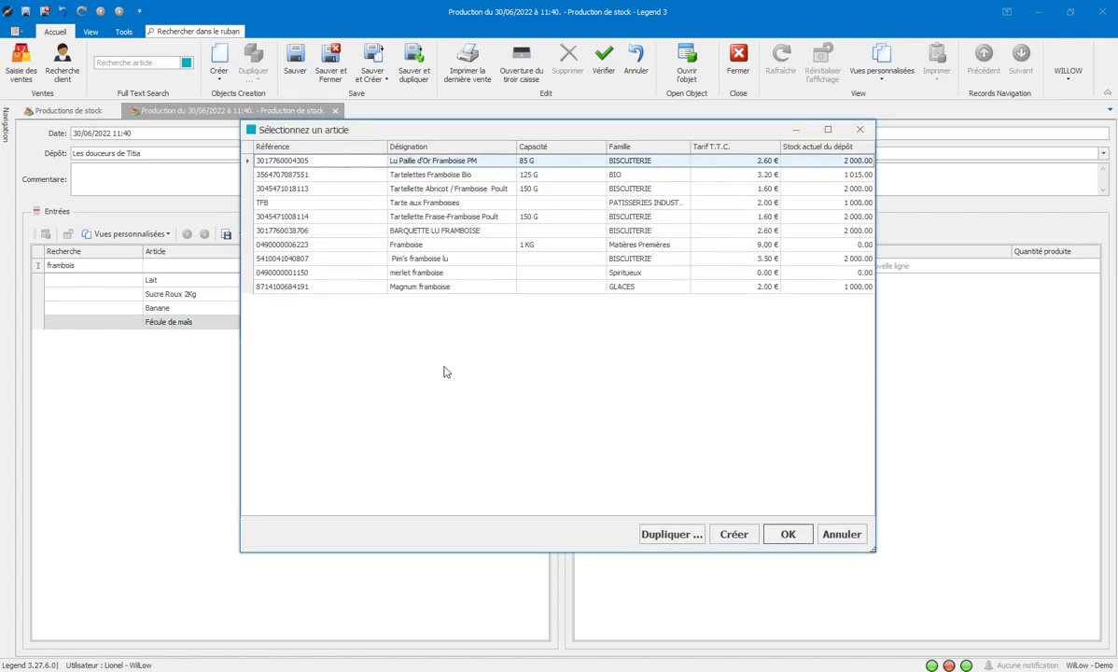
left_click(435, 246)
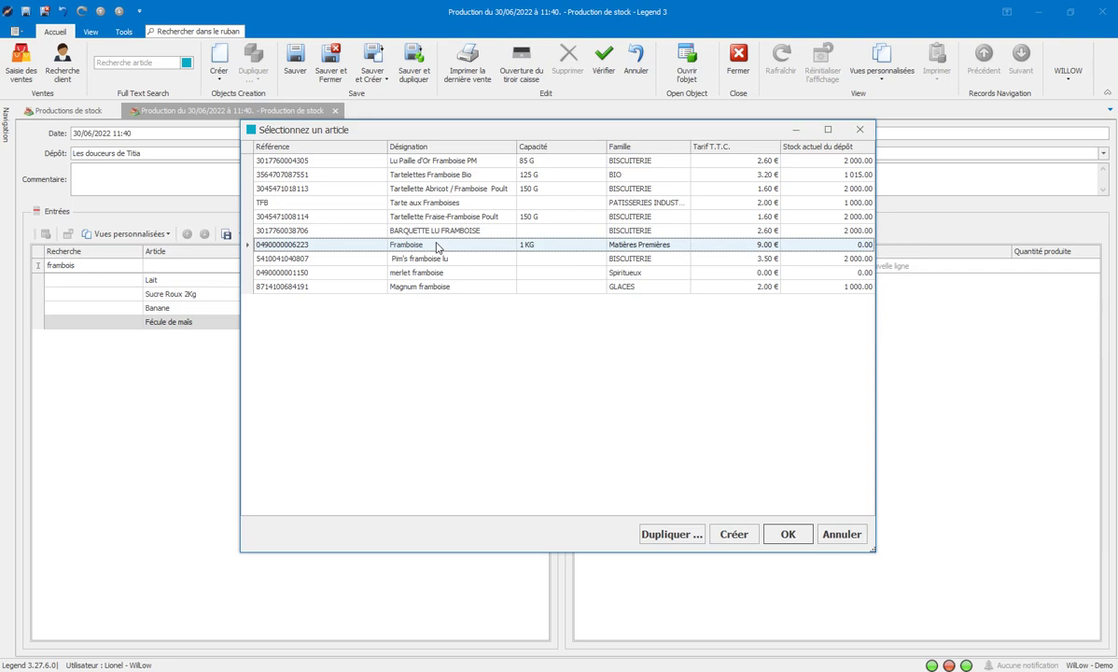
double_click(435, 246)
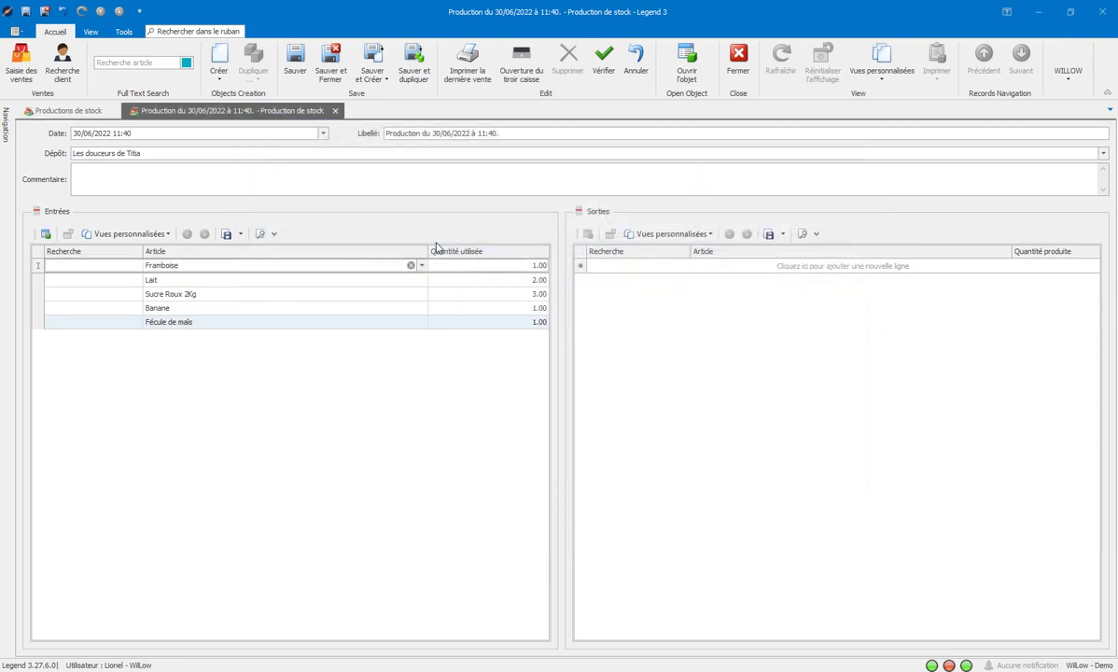
key("Tab")
key("Return")
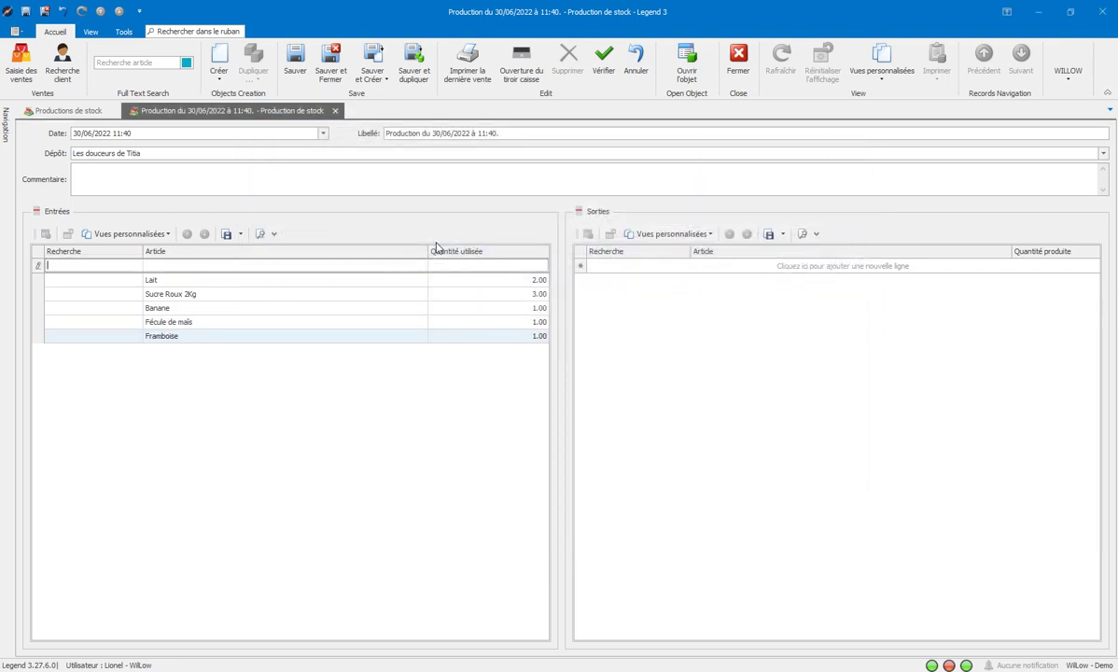
Search for "tarte" in Sorties and add Tartelette Banane with a produced quantity of 31.
left_click(632, 267)
left_click(632, 266)
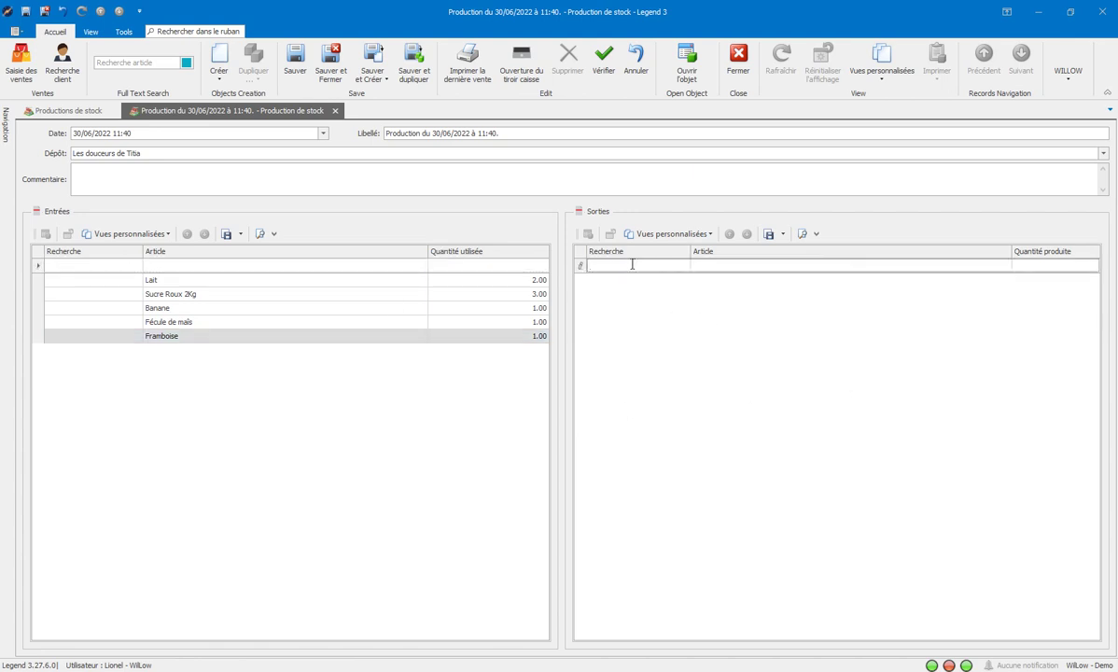
type("tarte")
key("Return")
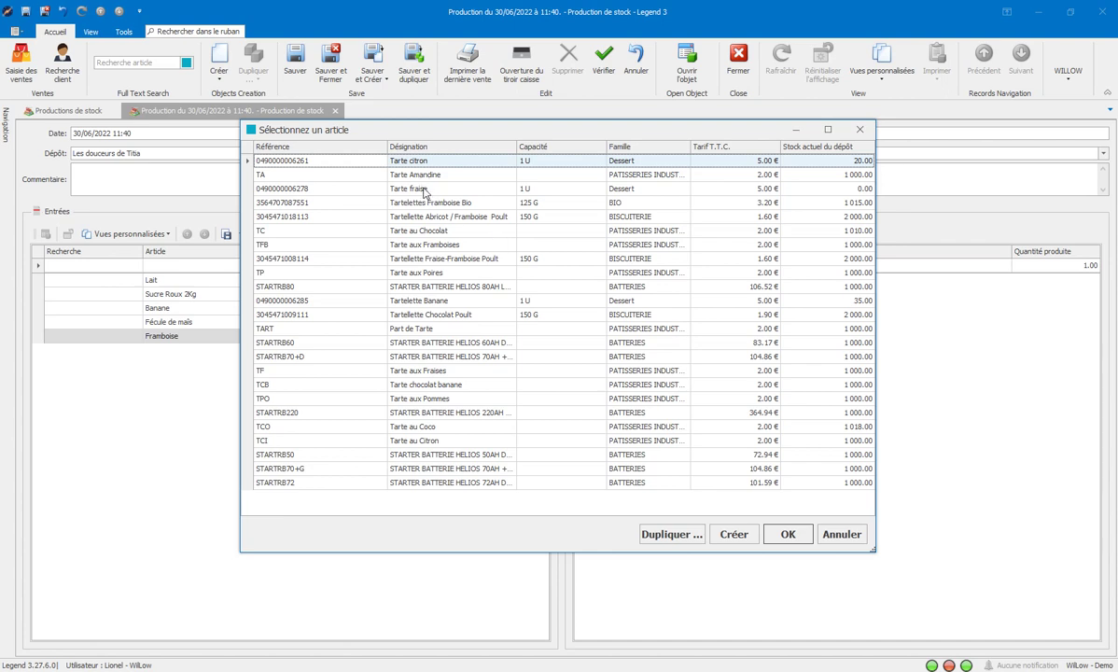
left_click(440, 302)
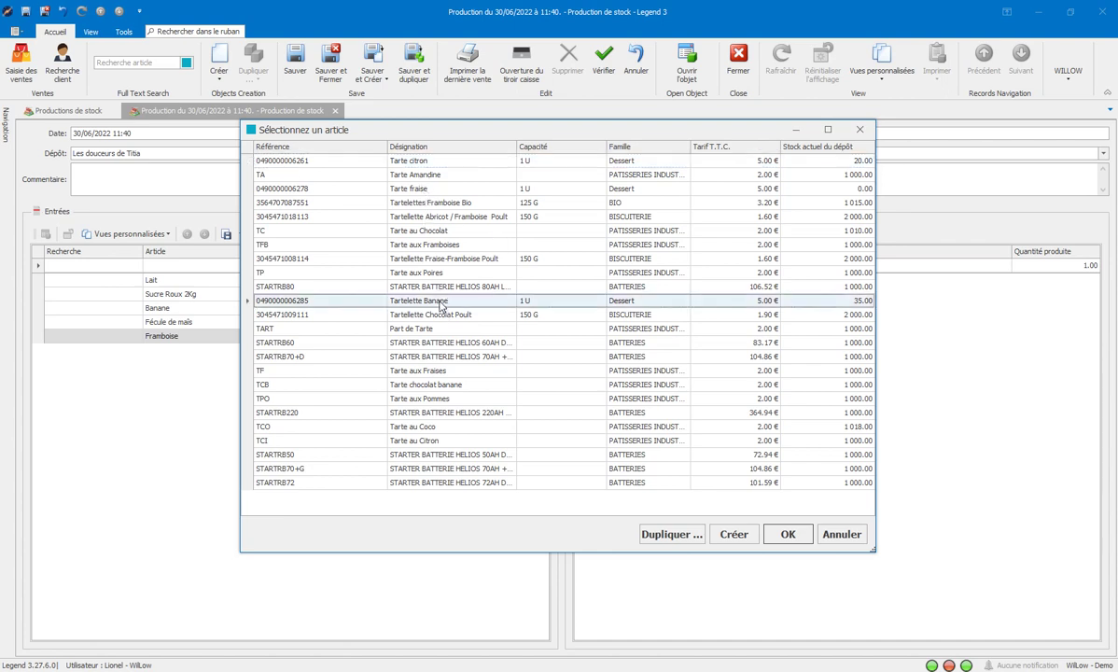
double_click(440, 304)
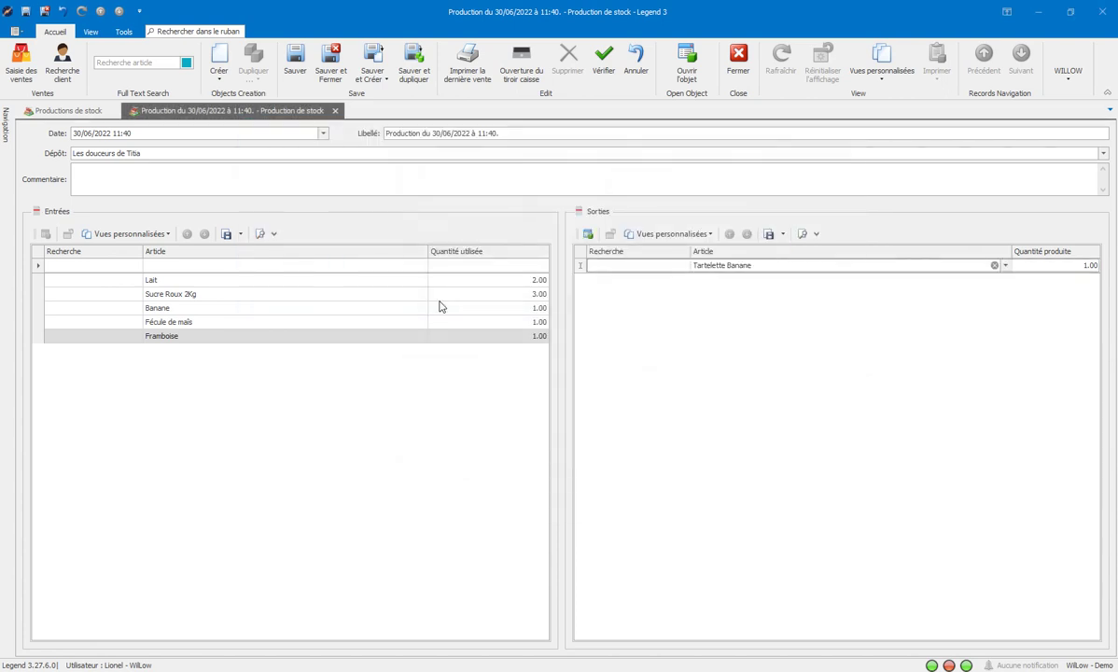
key("Tab")
type("3")
key("Return")
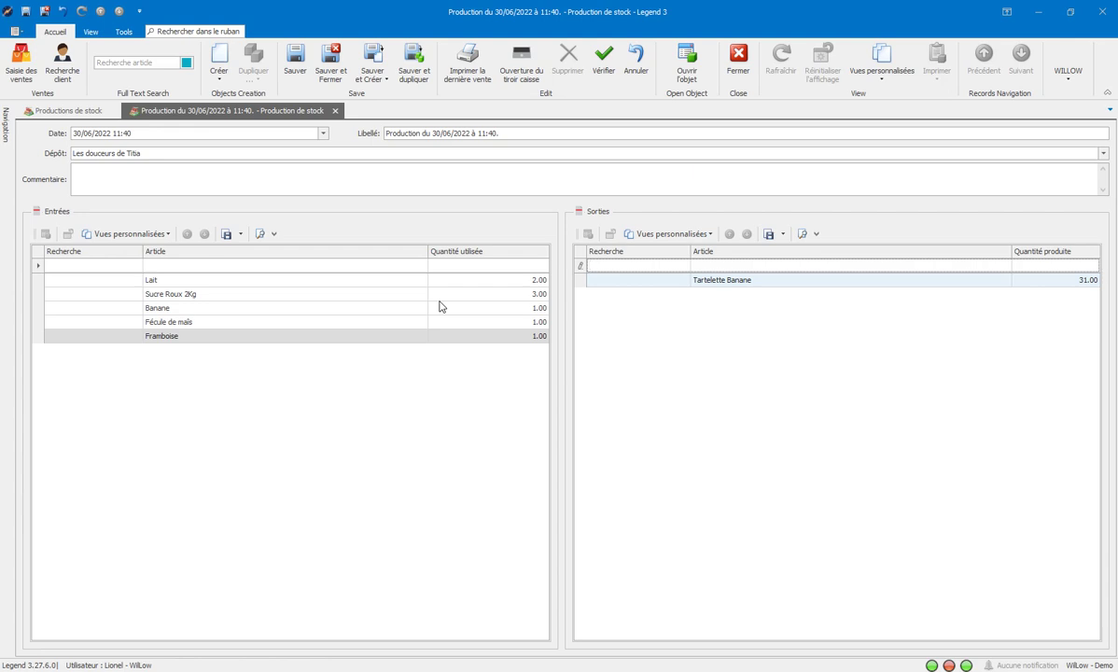
Add Tarte aux Framboises to Sorties by its reference TFB with a produced quantity of 13.
type("tfb")
key("Return")
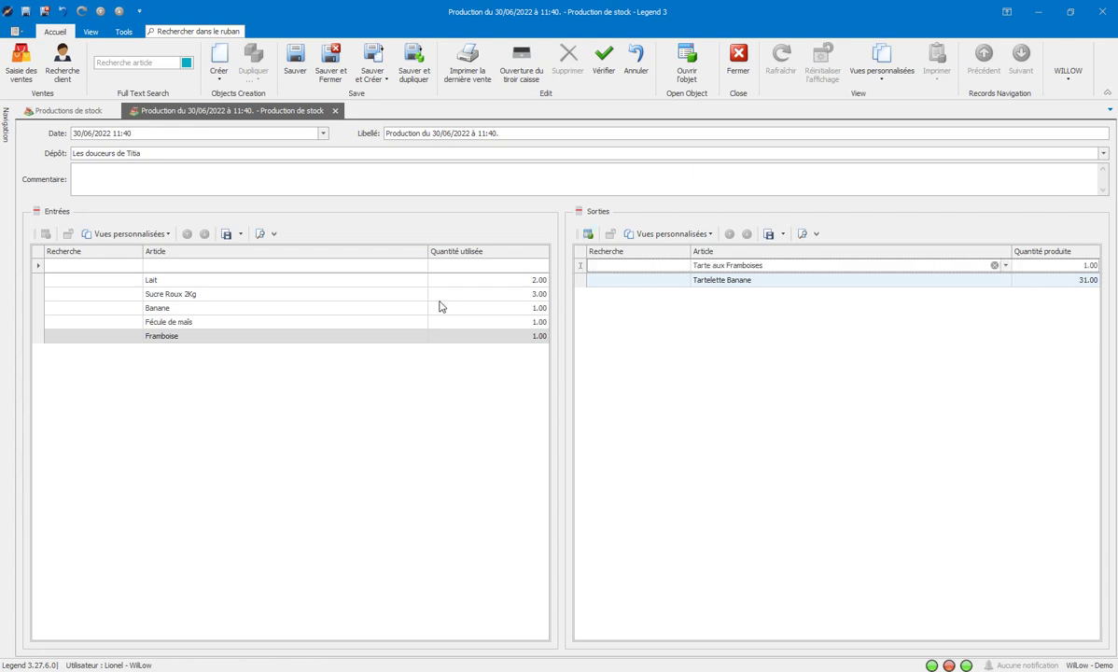
key("Tab")
type("52")
key("Return")
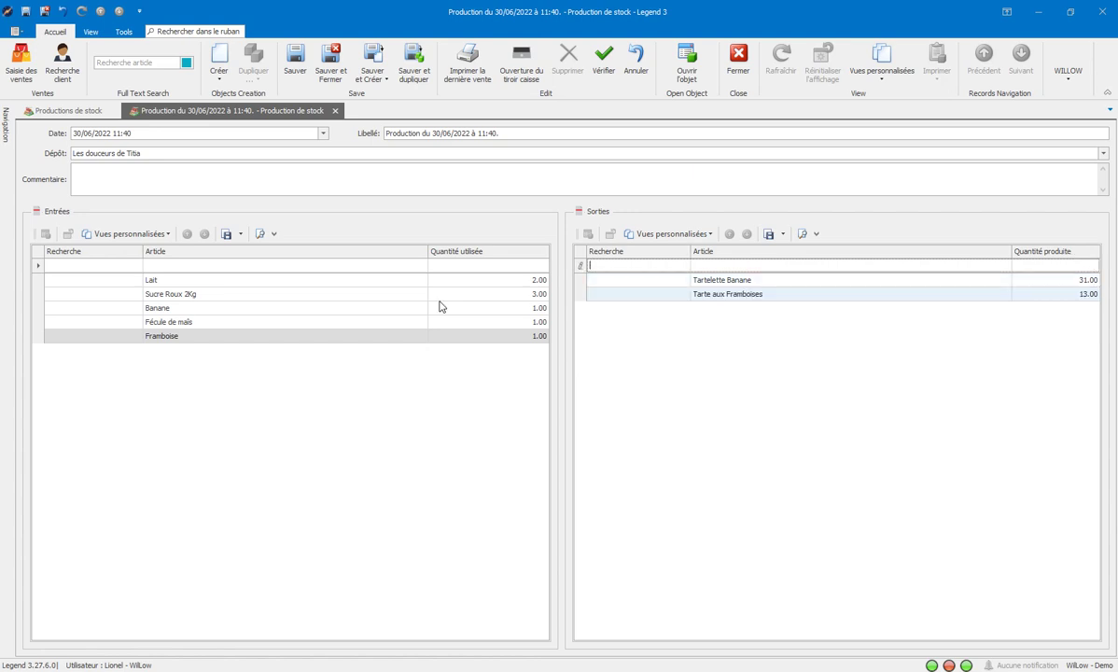
Save and close the stock production, and close the preview of its production slip.
left_click(345, 58)
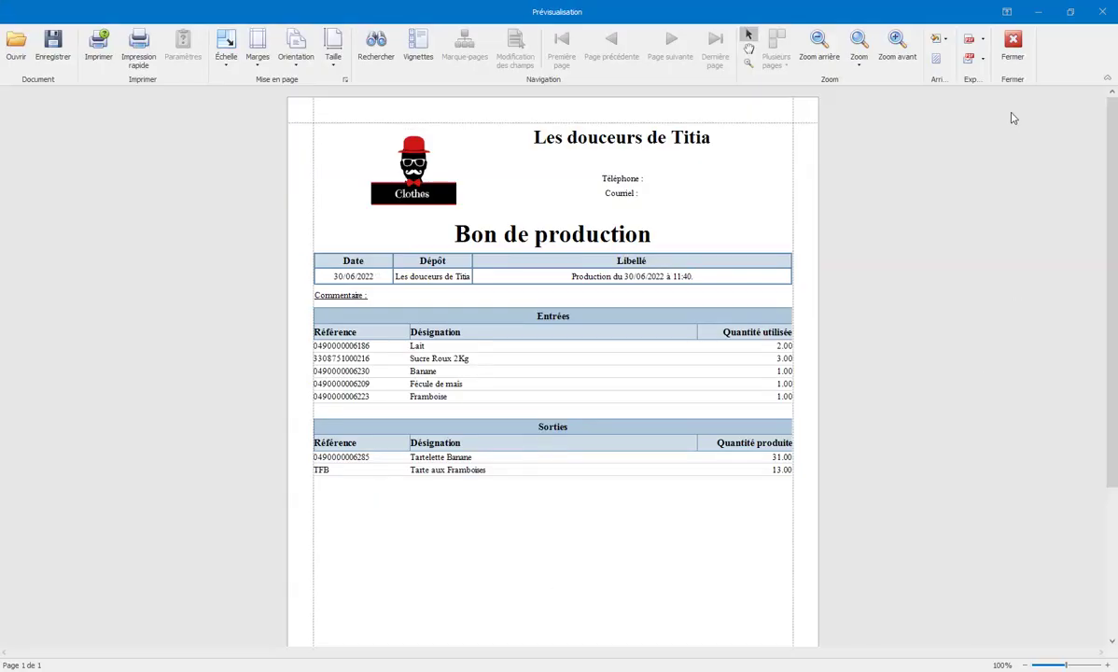
left_click(1014, 40)
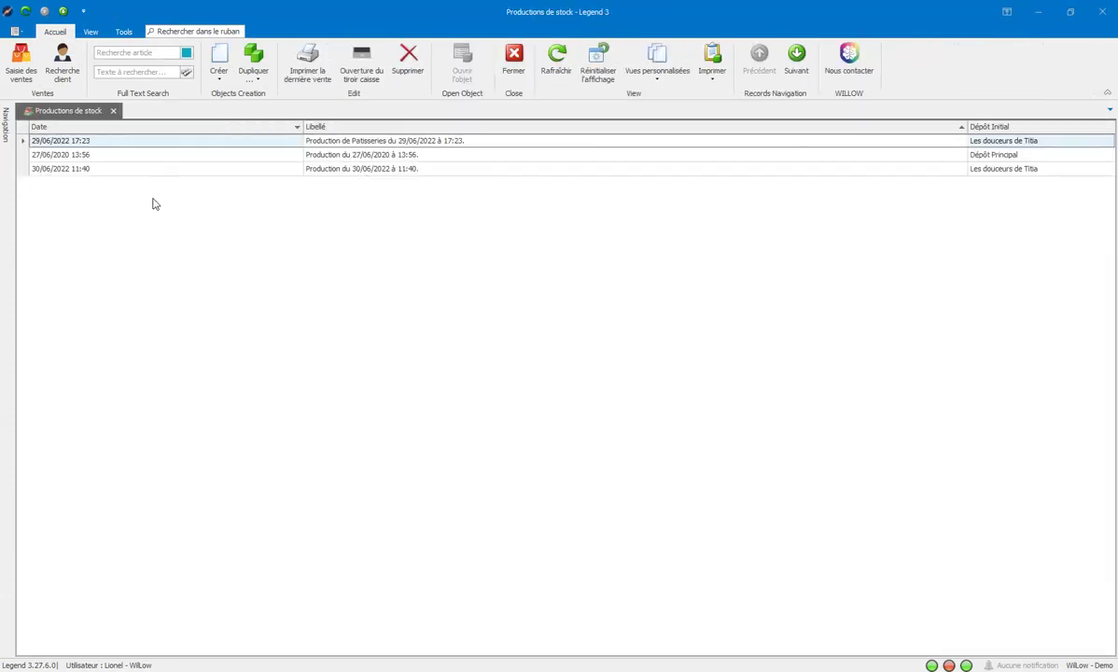
Duplicate the stock production of 27/06/2020 13:56 and set the copy's date to 29/06/2022 17:00.
left_click(387, 157)
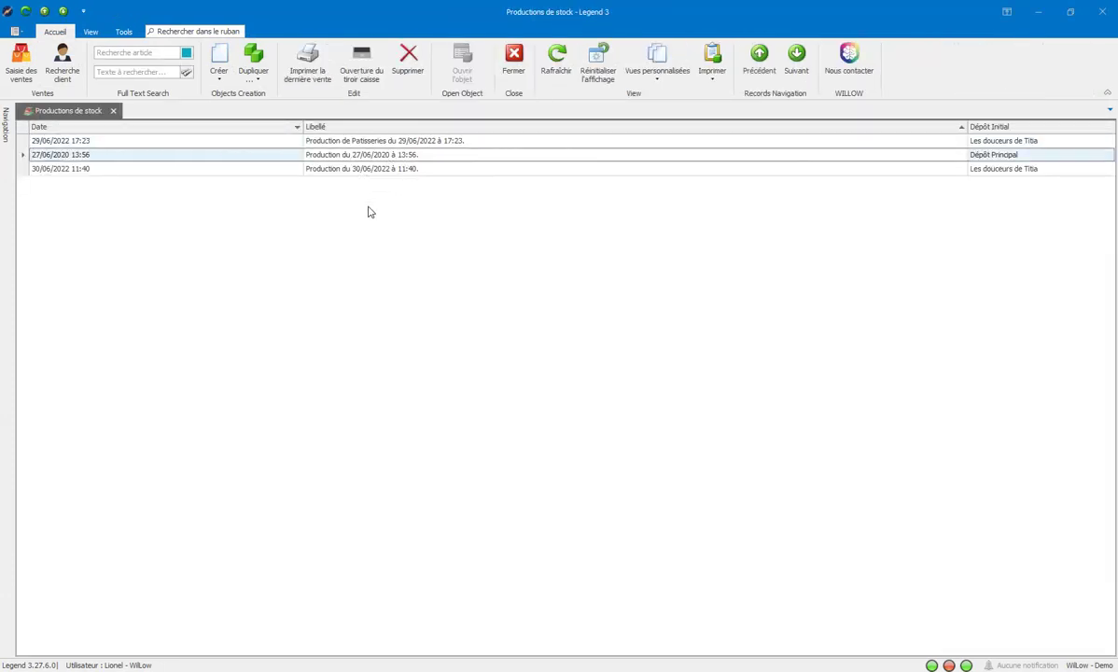
left_click(254, 53)
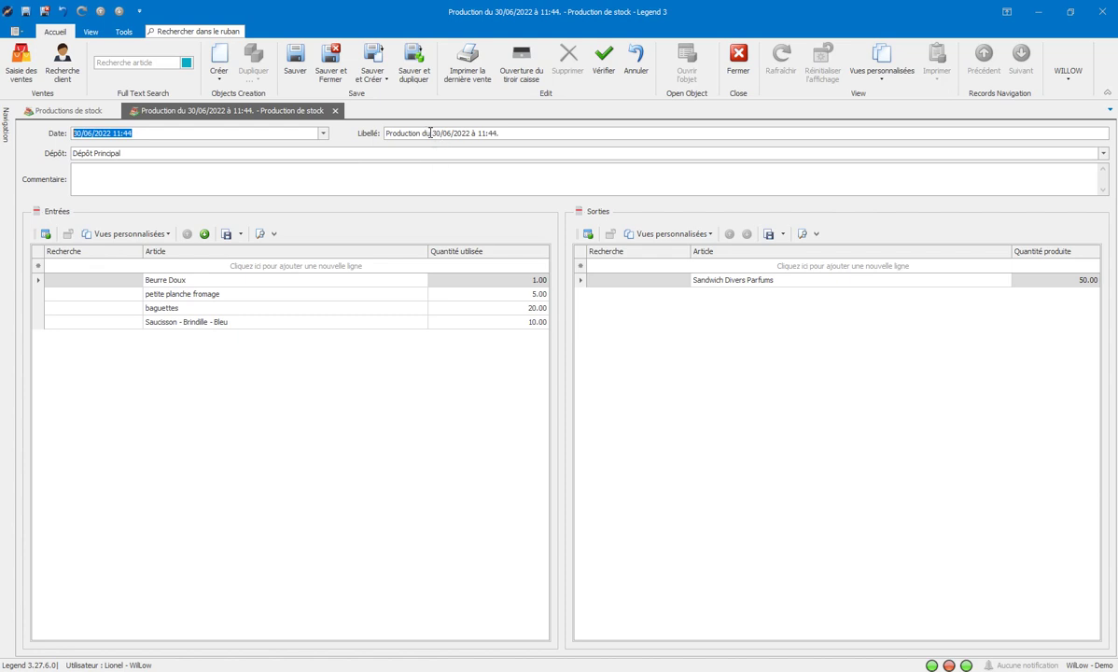
left_click(323, 133)
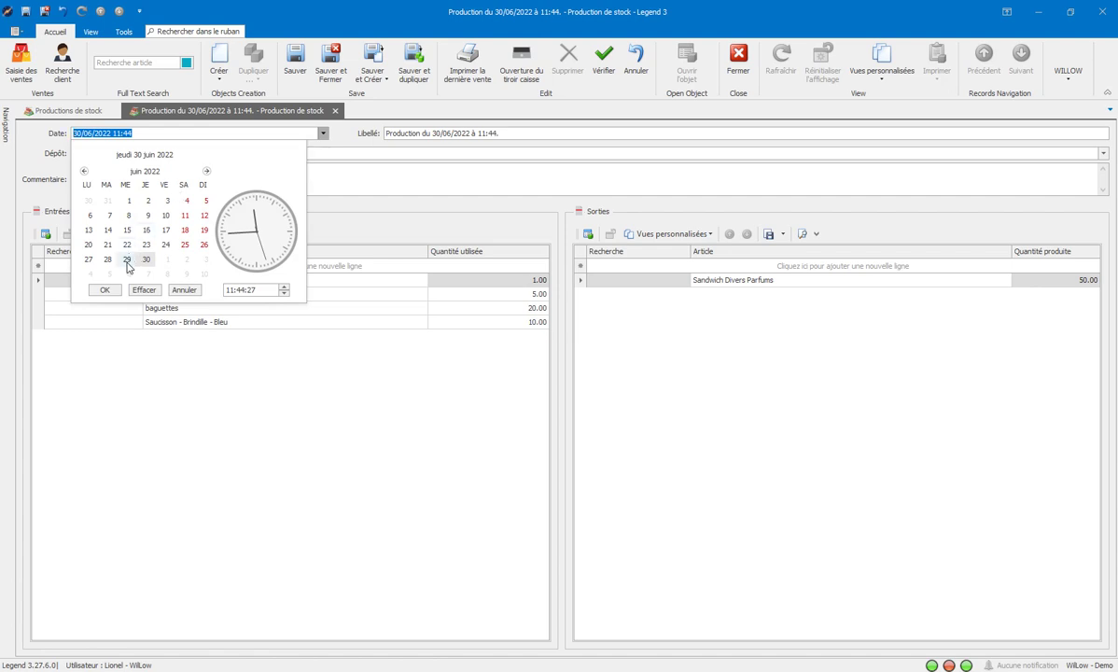
left_click(229, 290)
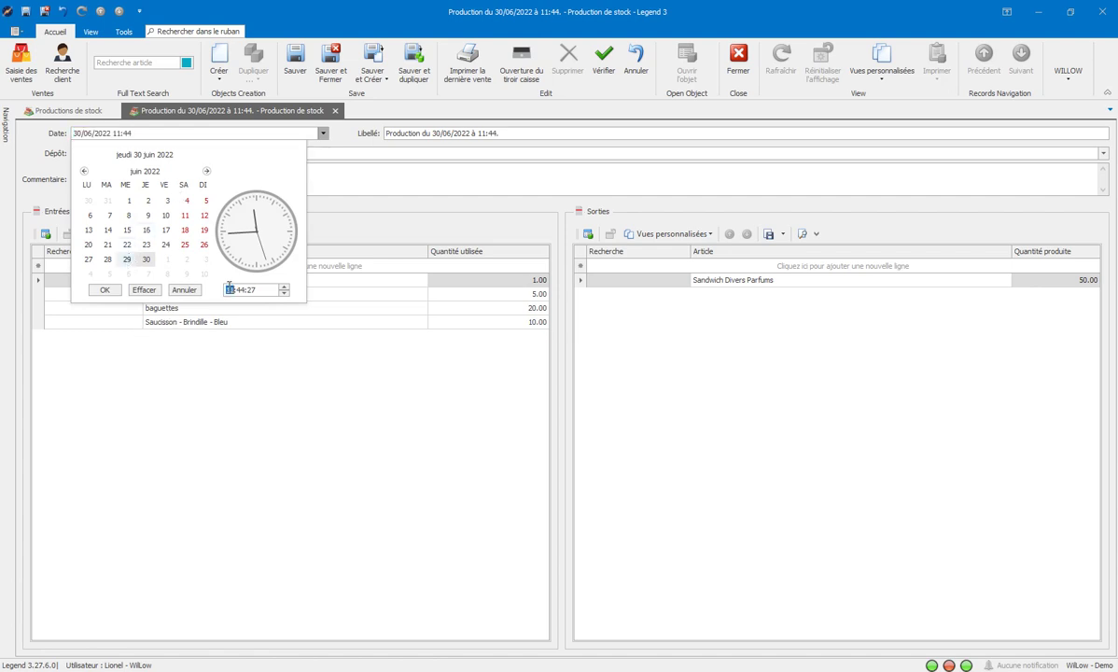
type("170000")
left_click(101, 289)
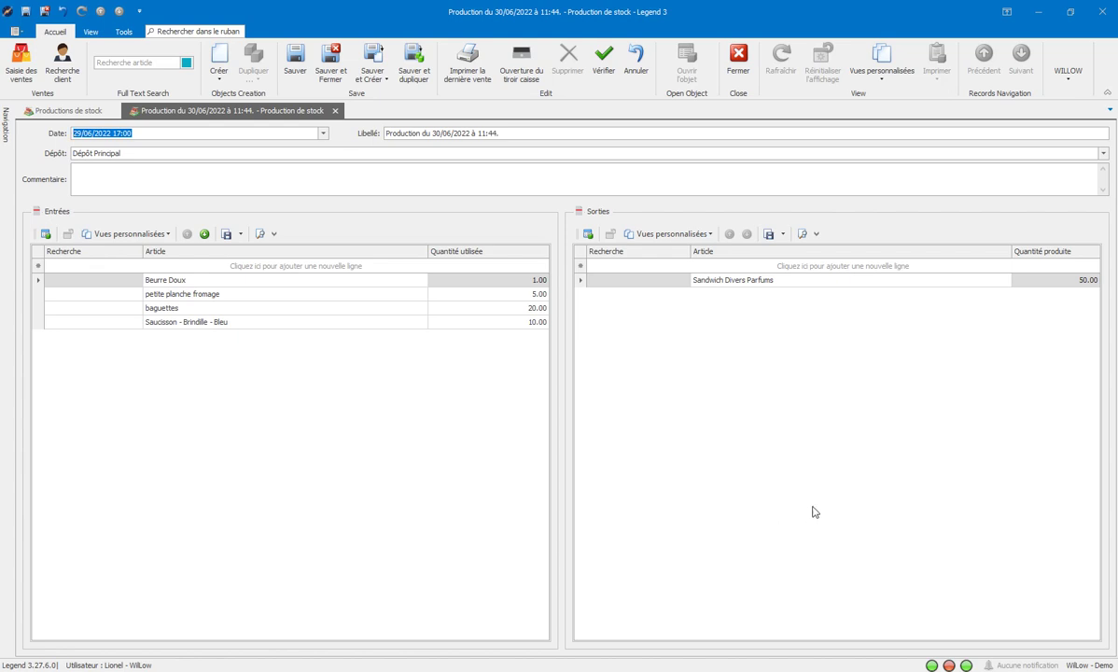
Set the duplicated production's depot to Les douceurs de Titia and the used quantity of baguettes to 21.
left_click(116, 155)
key("Escape")
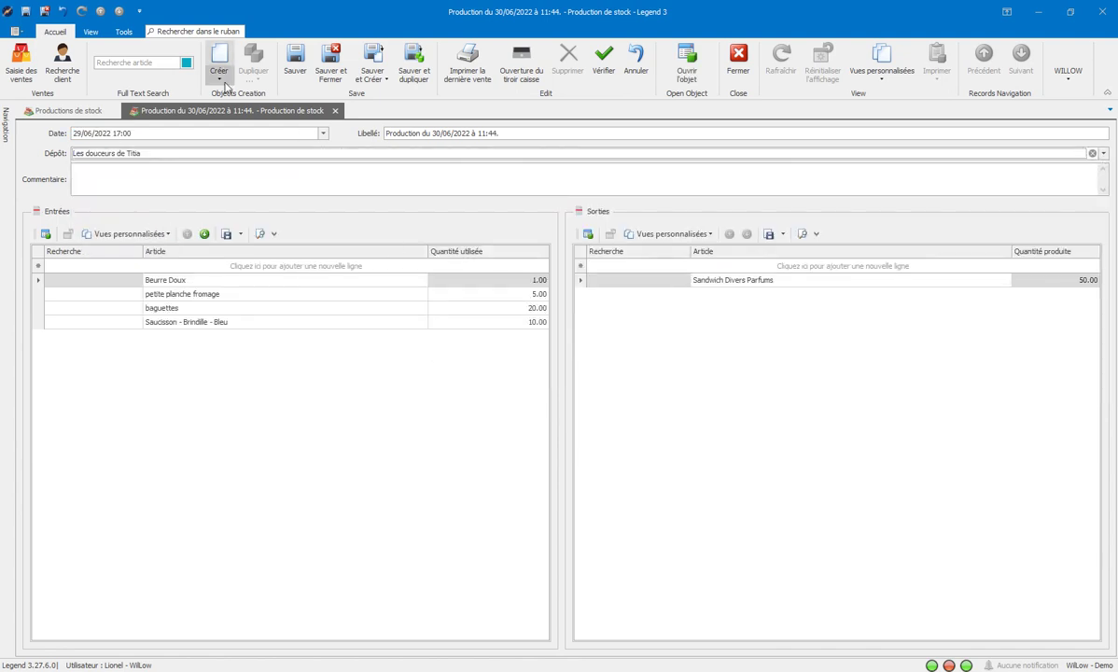
left_click(512, 311)
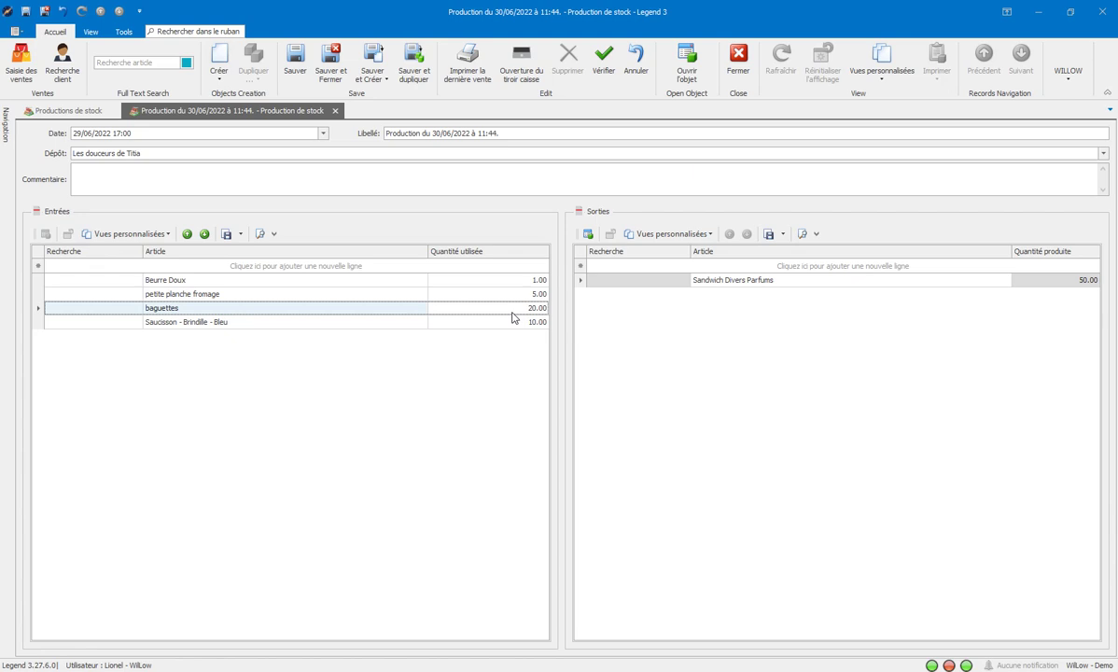
type("21")
Set the used quantities in Entrées to 6 for petite planche fromage and 12 for Saucisson - Brindille - Bleu.
left_click(493, 297)
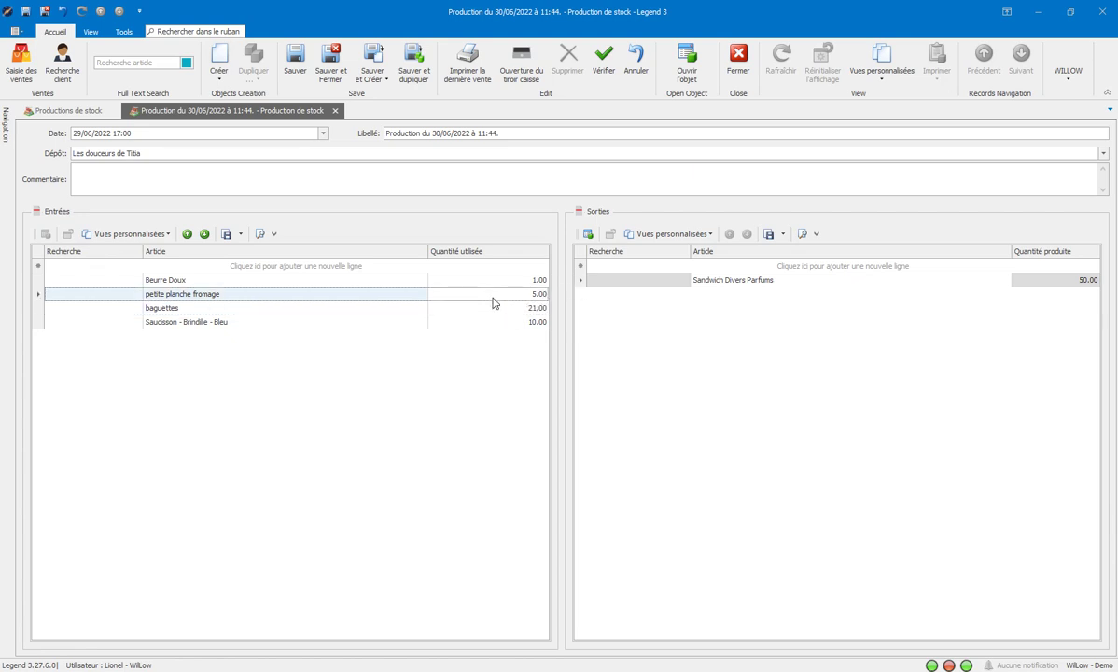
type("6")
left_click(513, 281)
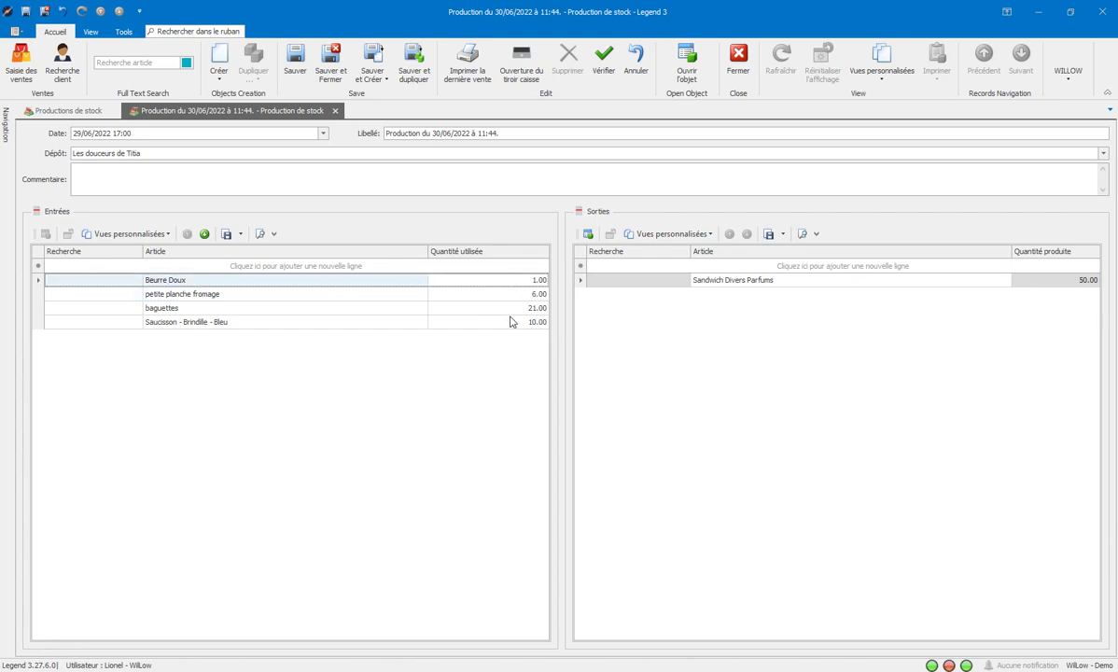
left_click(509, 322)
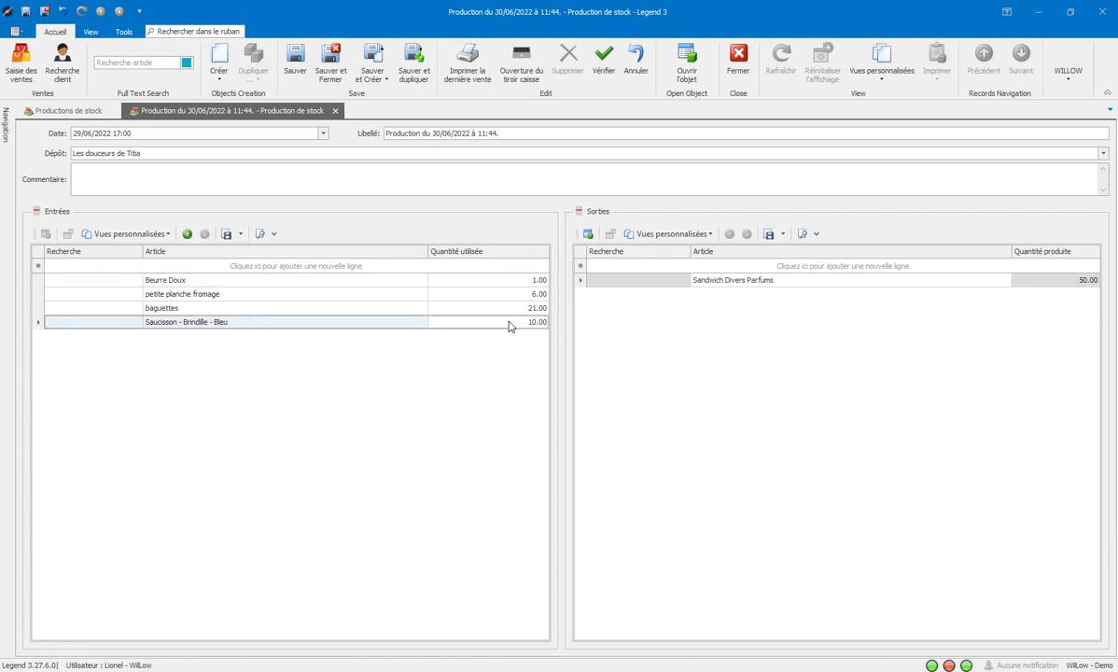
type("12")
Set the produced quantity of Sandwich Divers Parfums to 54, and save and close the production.
left_click(1071, 281)
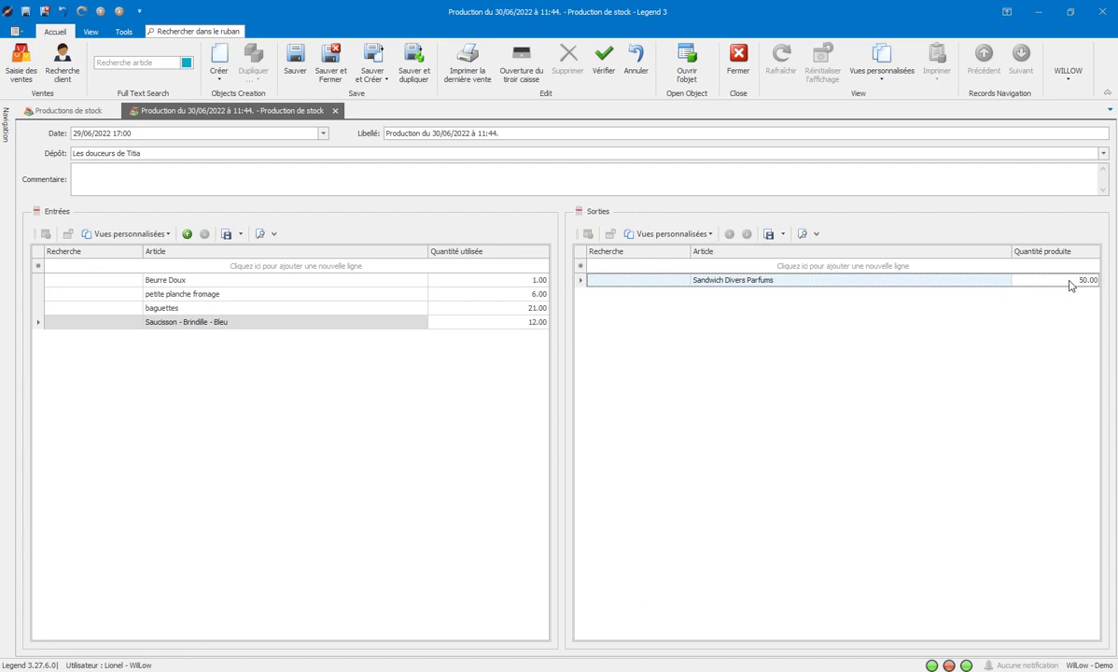
type("1")
type("0")
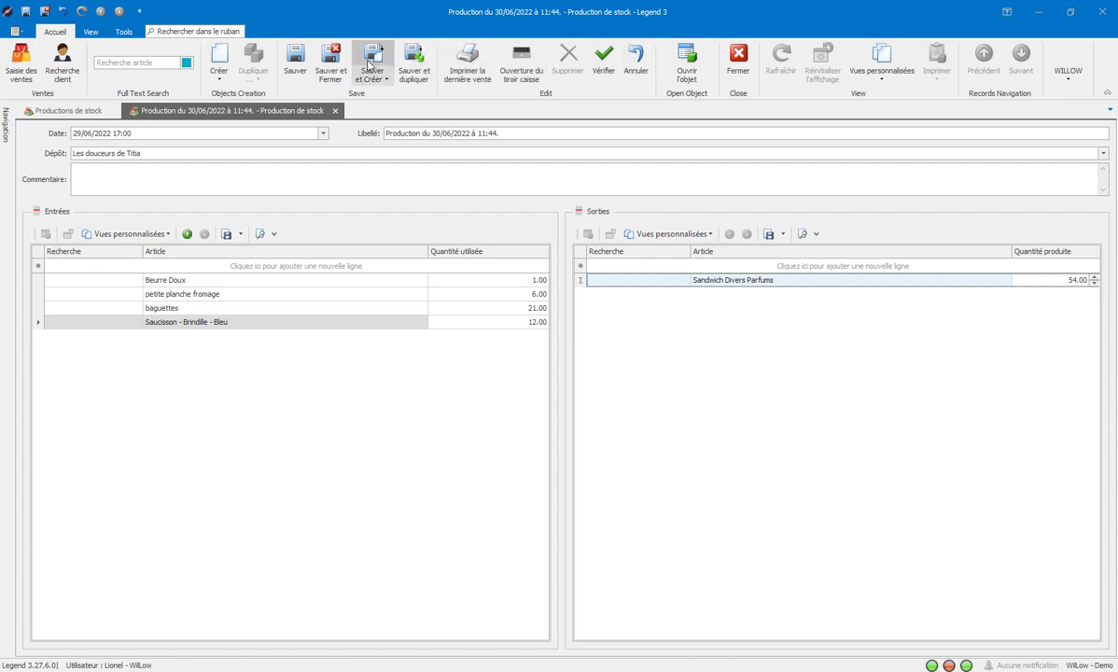
left_click(330, 67)
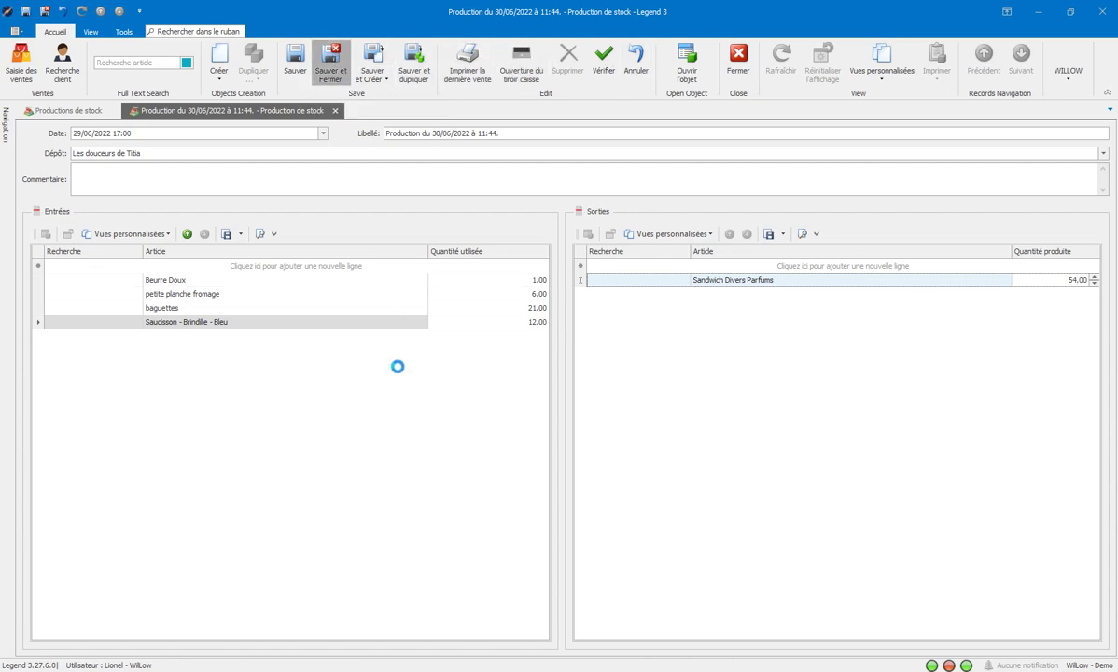